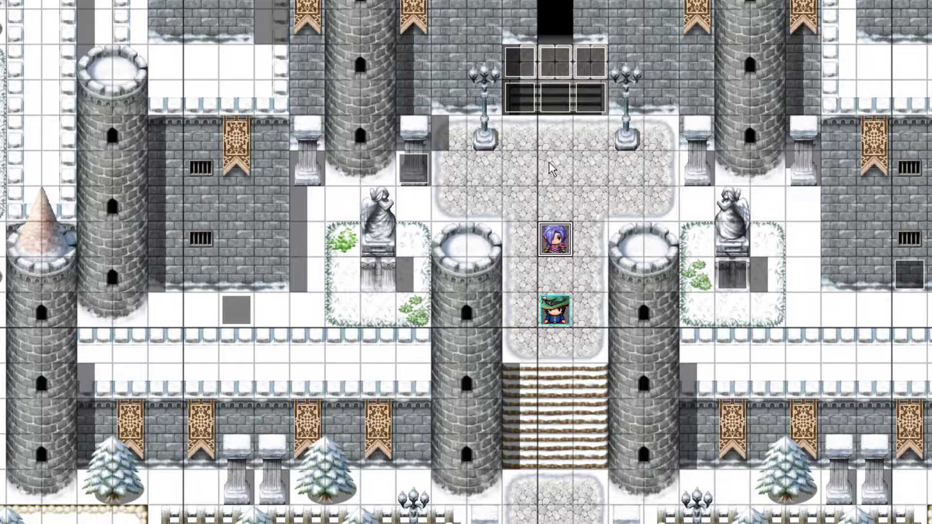
Step: Open the purple-haired character's event on the castle path and examine its TRAP CARD conditional branch, including the Else branch's Tint Screen settings
key("Return")
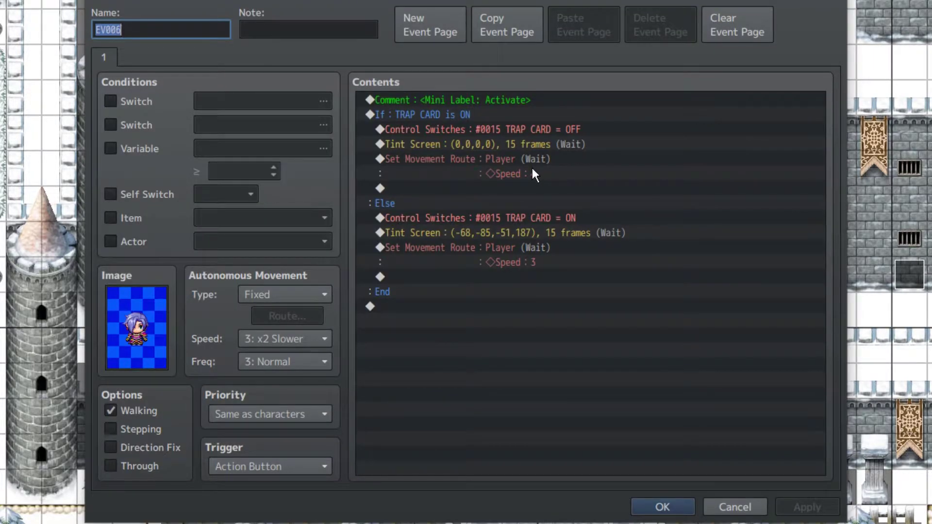
left_click_drag(532, 174, 539, 265)
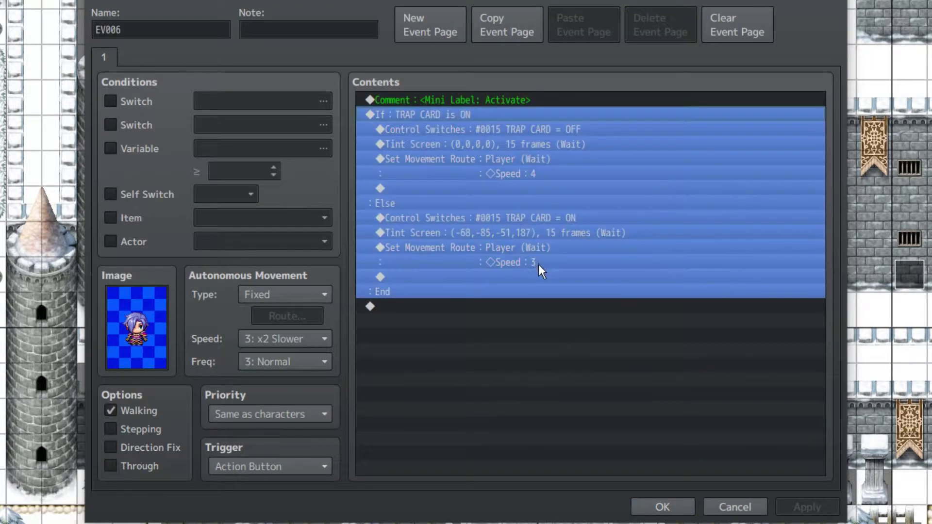
left_click(519, 185)
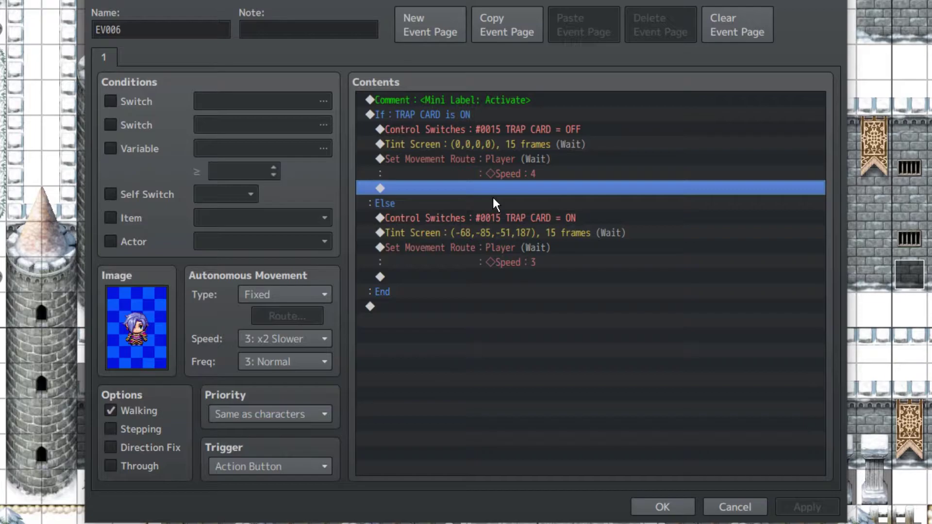
left_click(515, 218)
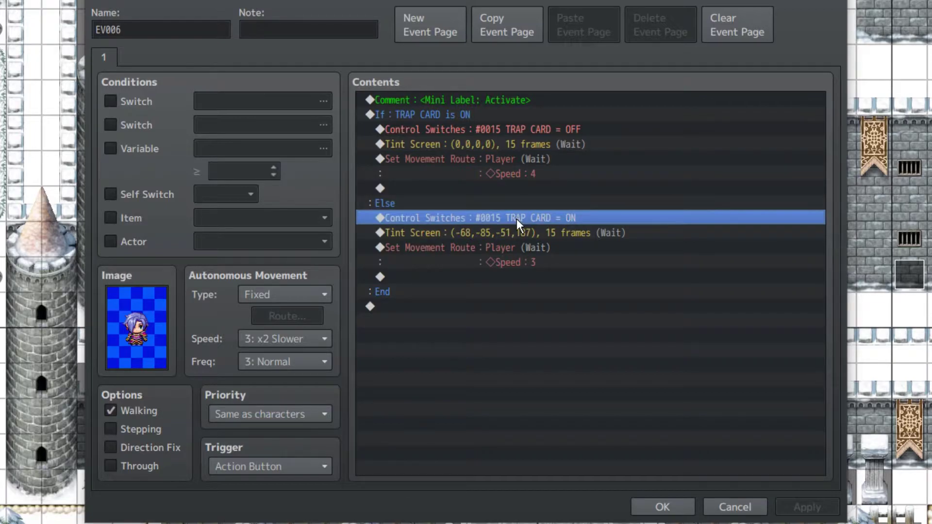
left_click(534, 235)
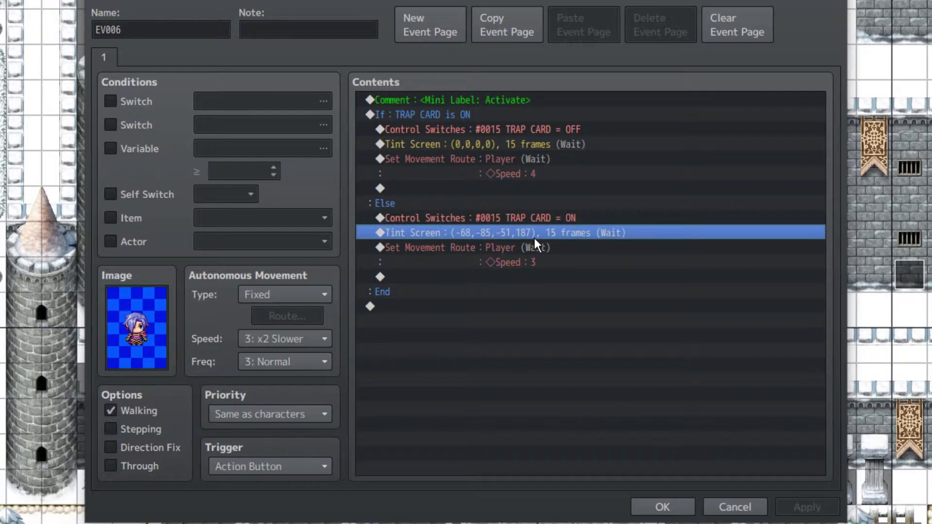
double_click(534, 235)
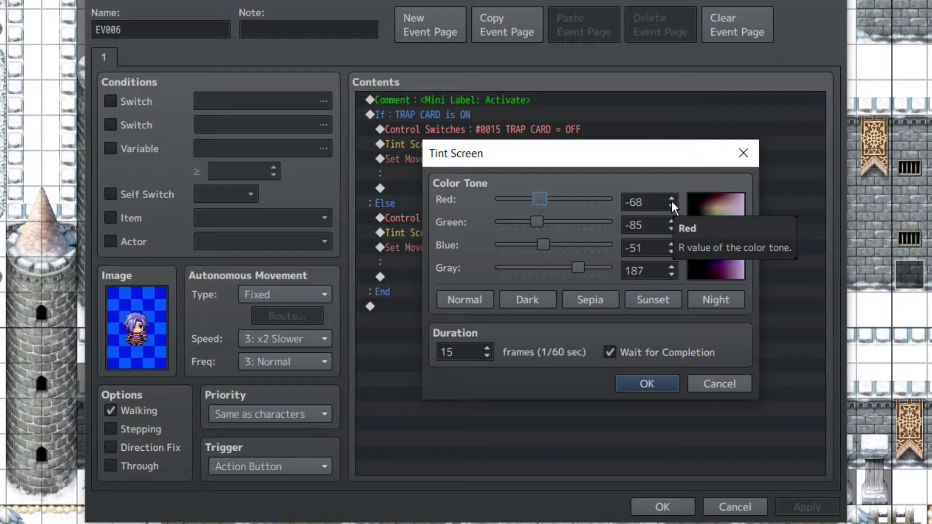
key("Escape")
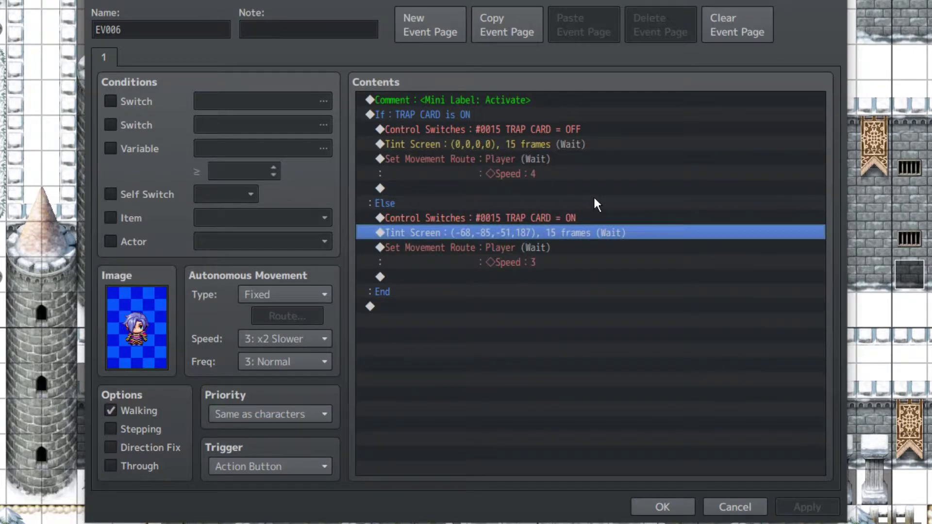
Step: Examine the Else branch's player movement route and look through the available movement commands and event commands without adding any
left_click(525, 247)
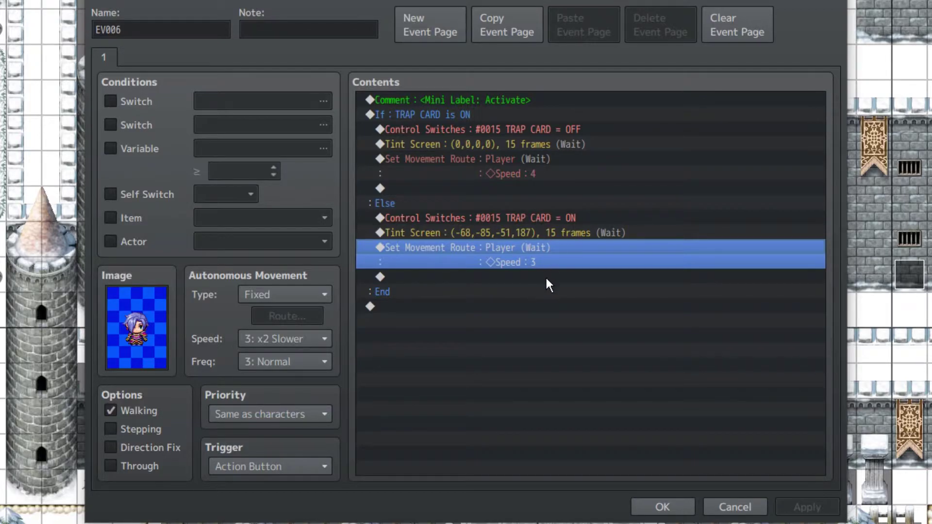
left_click(522, 276)
left_click(544, 258)
left_click(532, 276)
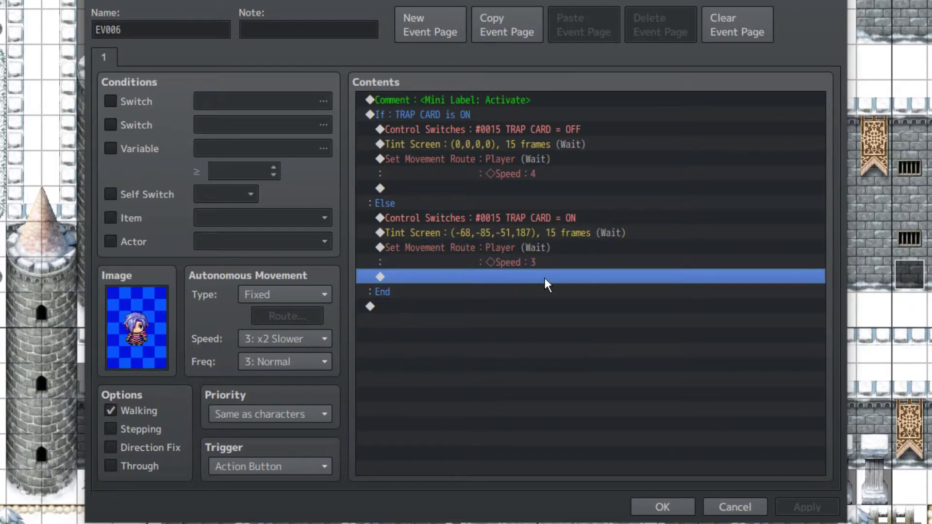
double_click(545, 278)
left_click(501, 178)
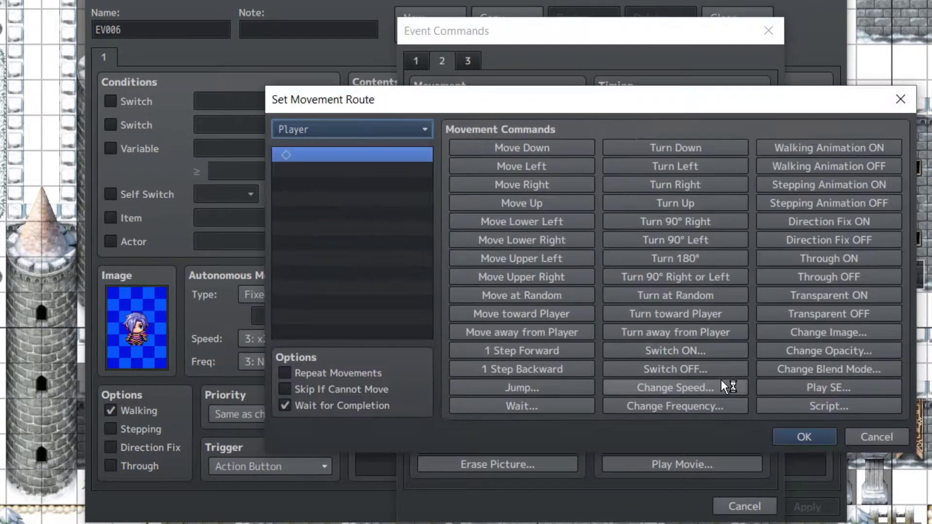
left_click(898, 100)
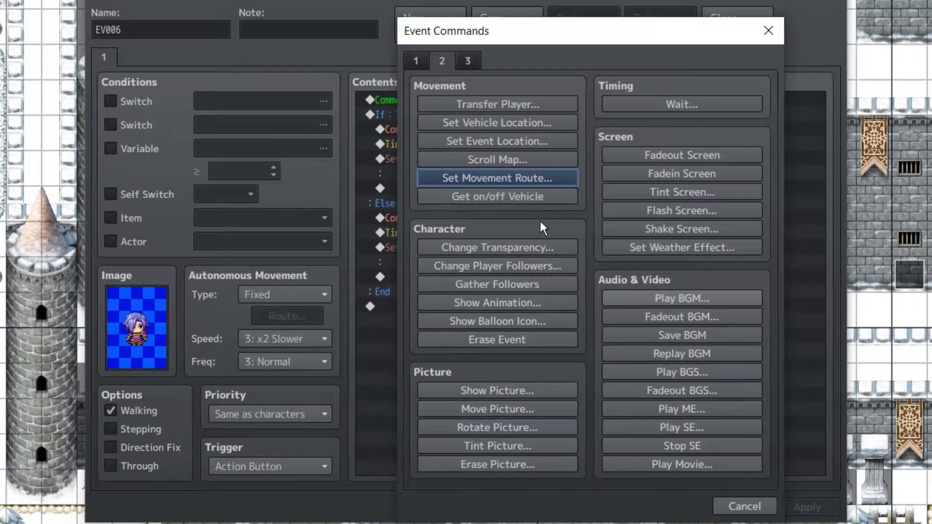
left_click(469, 60)
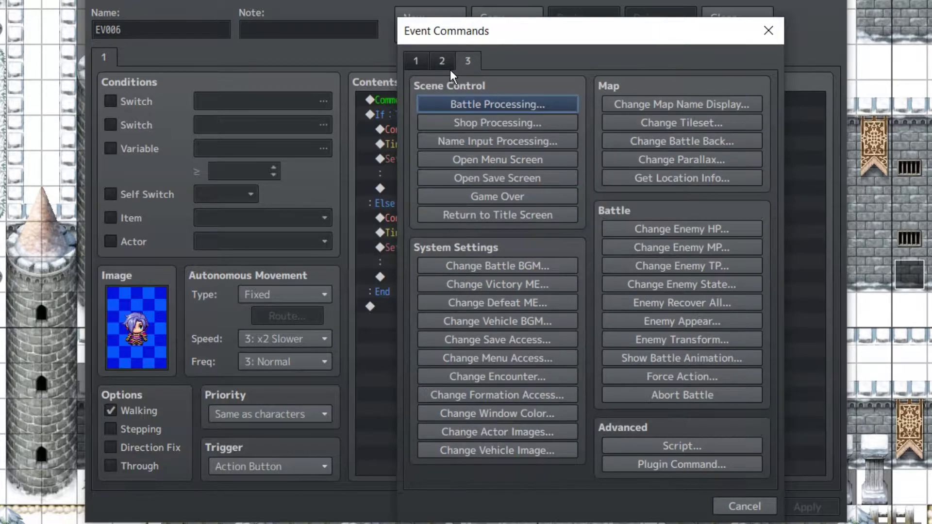
left_click(418, 63)
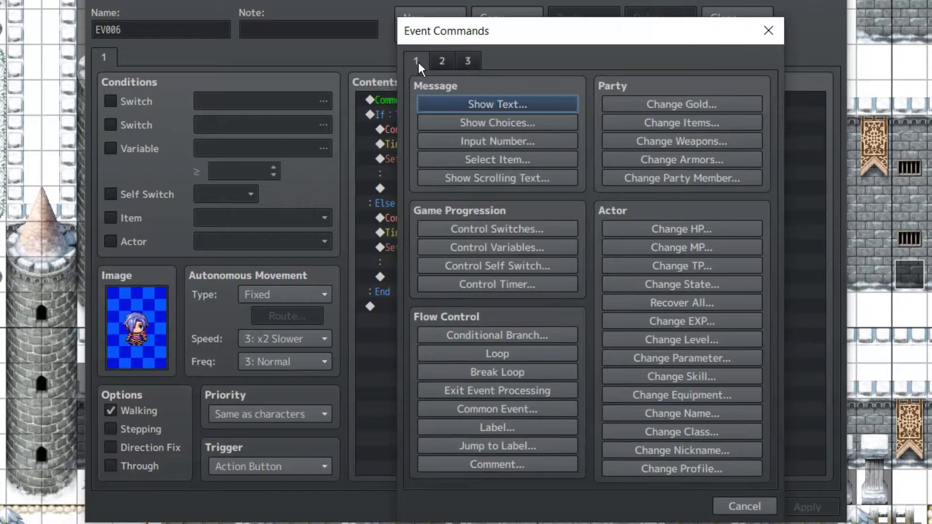
left_click(769, 34)
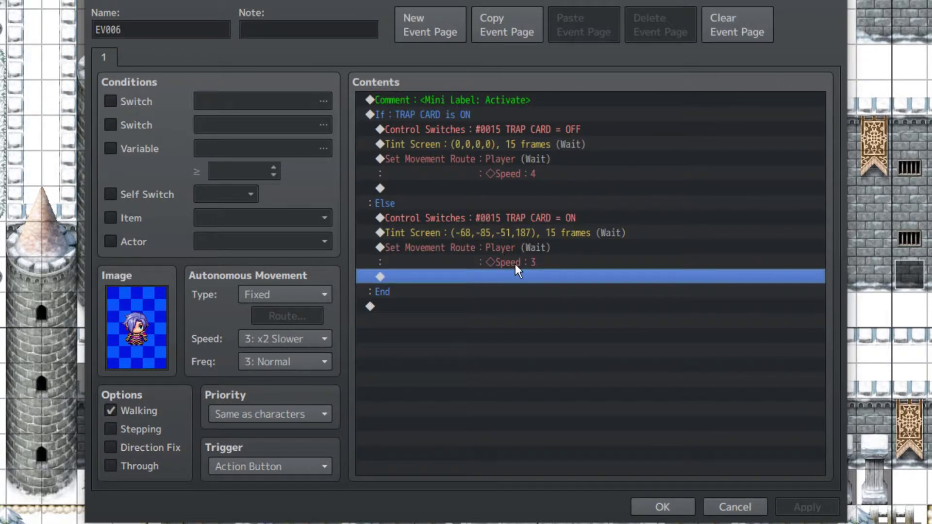
Step: Review the switch, screen tint and player speed commands in the ON case of the TRAP CARD branch and close the event
left_click(537, 248)
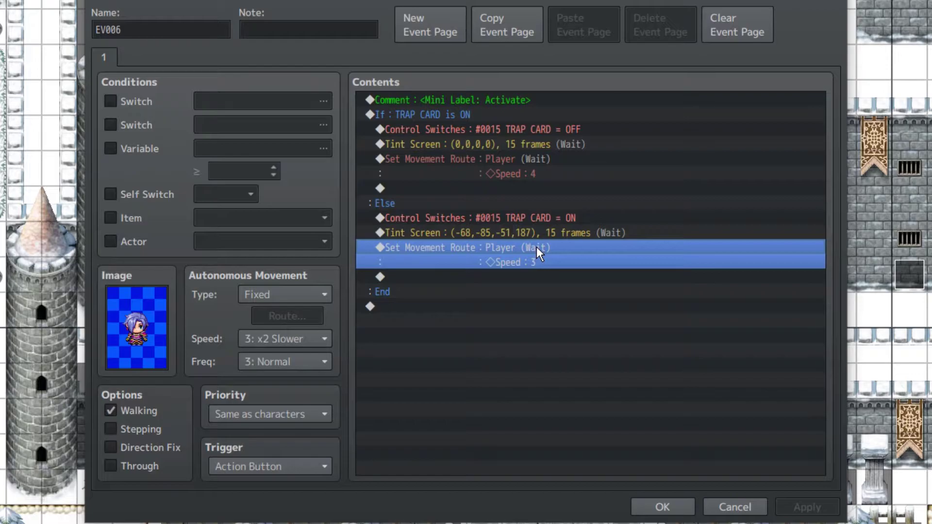
left_click(498, 129)
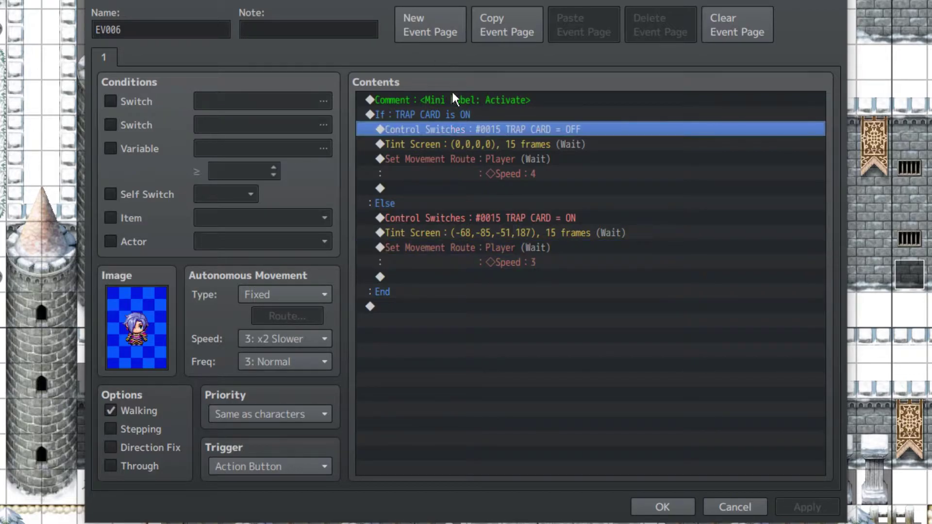
left_click(463, 115)
left_click(471, 191)
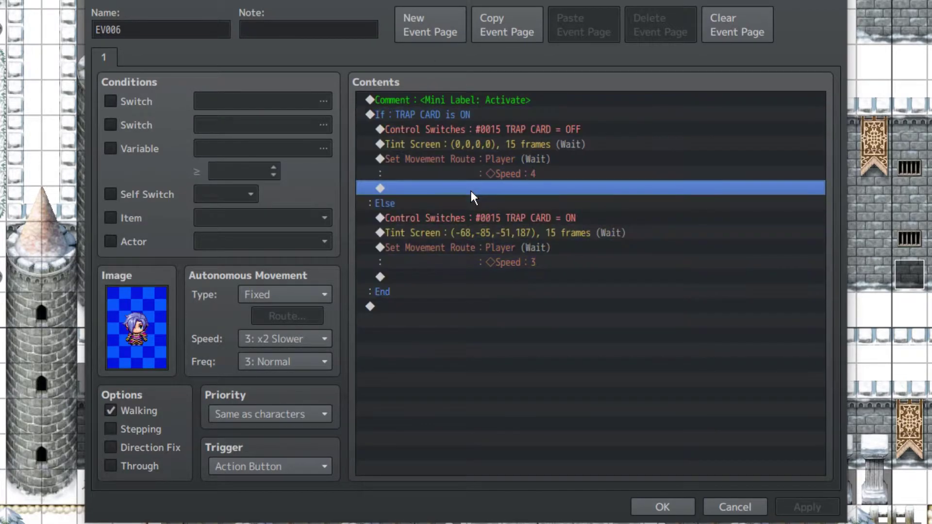
left_click(504, 122)
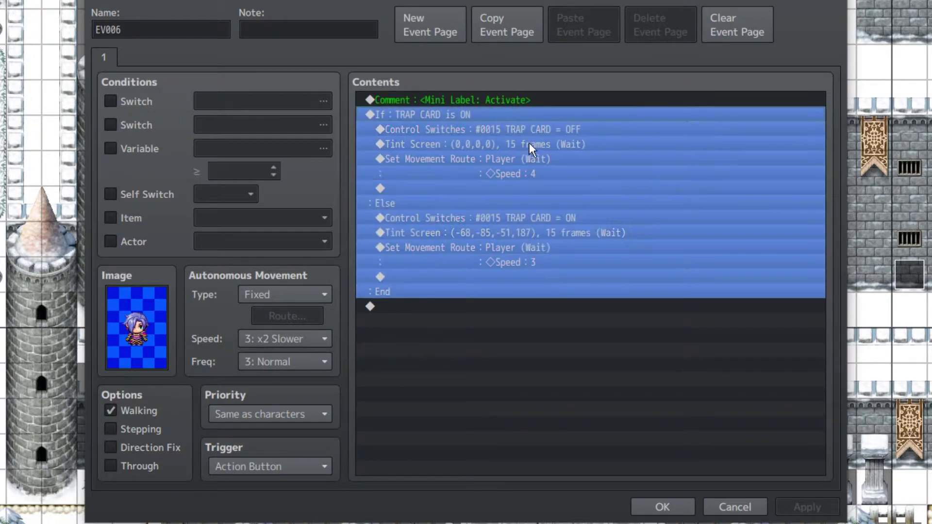
left_click(534, 142)
left_click(537, 130)
left_click(543, 144)
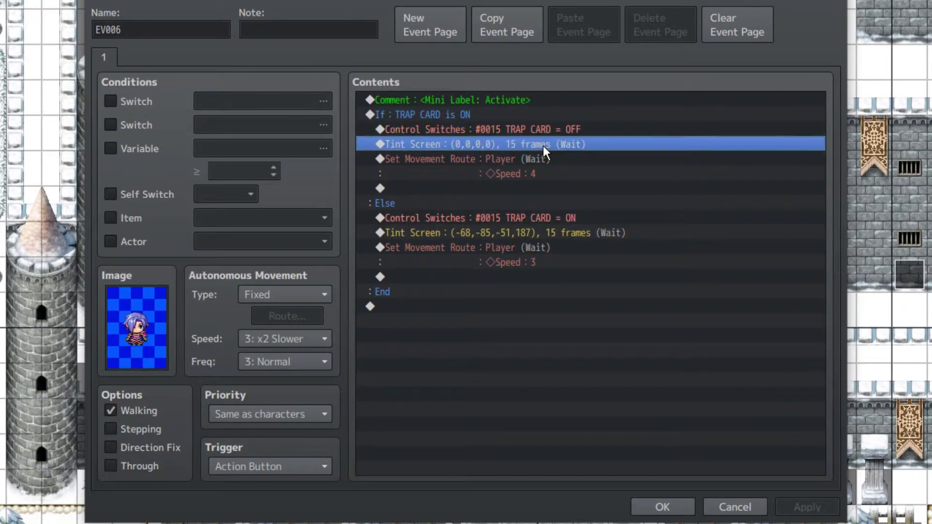
left_click(520, 128)
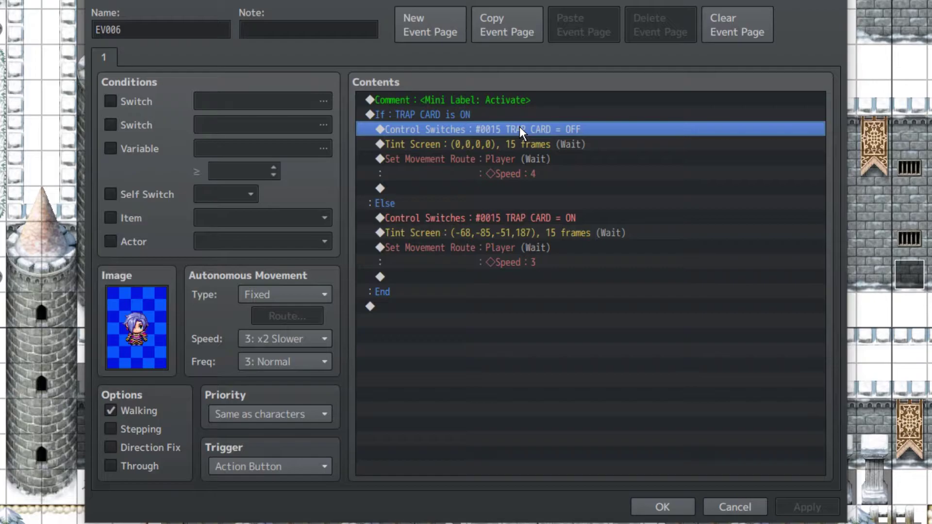
left_click(531, 160)
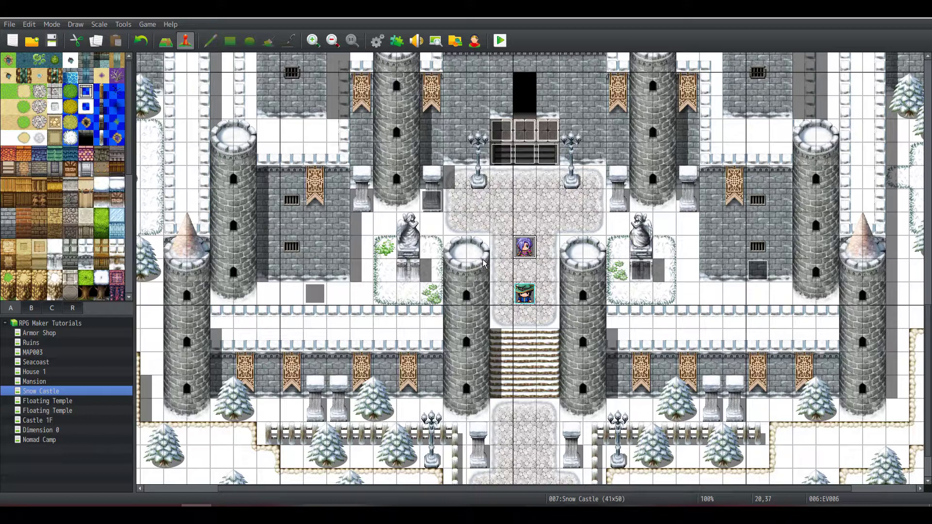
Step: Open the event below the right-hand angel statue and examine the text, gold and self switch commands on its first page
scroll(615, 281, "up", 2)
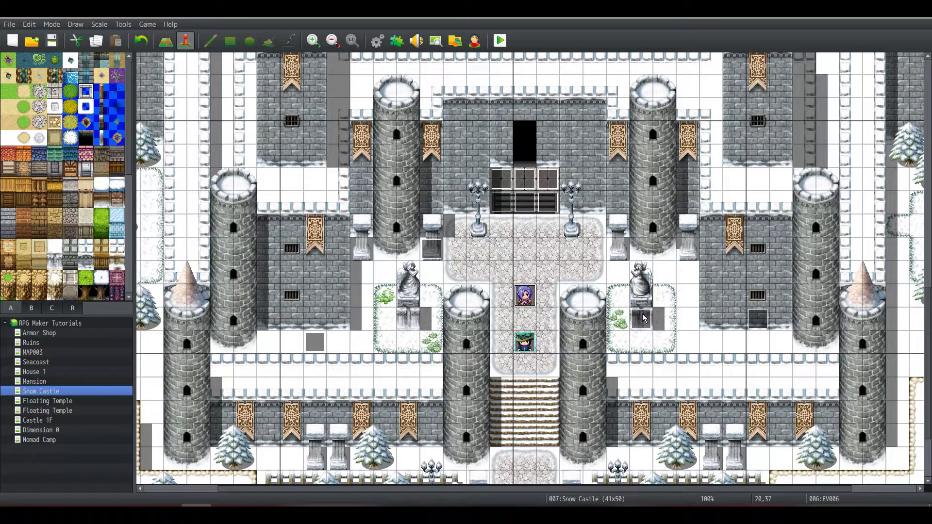
left_click(525, 200)
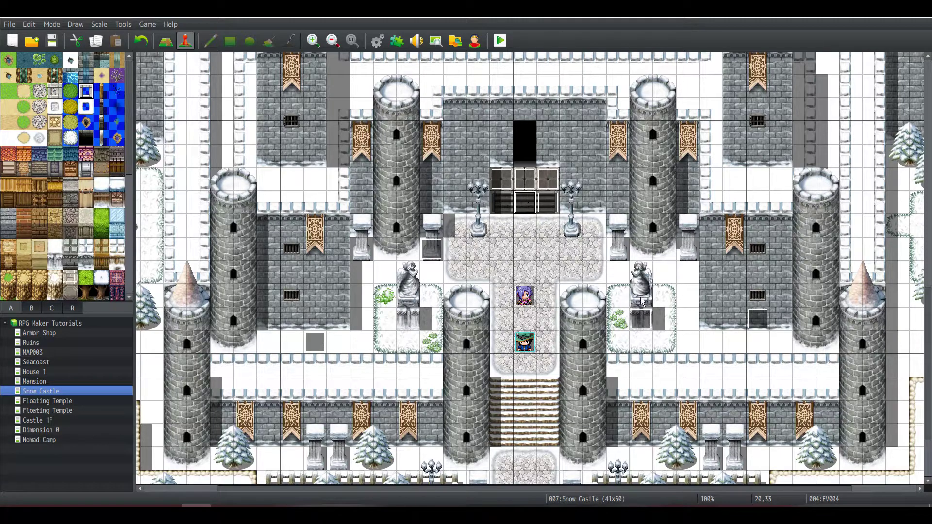
left_click(758, 321)
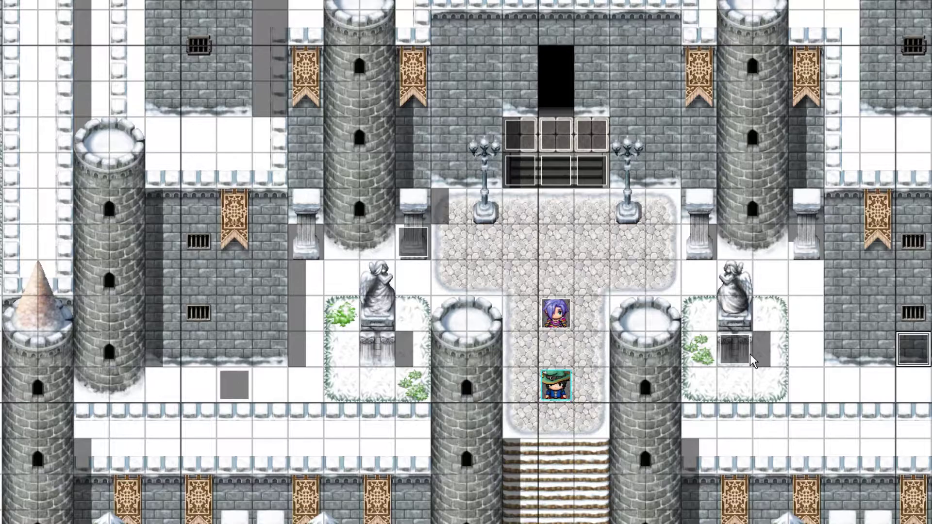
left_click(731, 357)
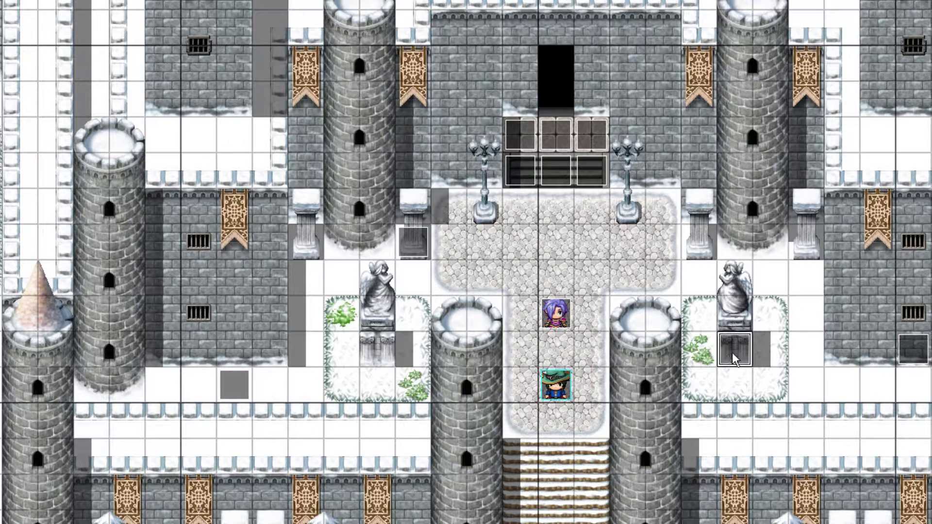
double_click(738, 348)
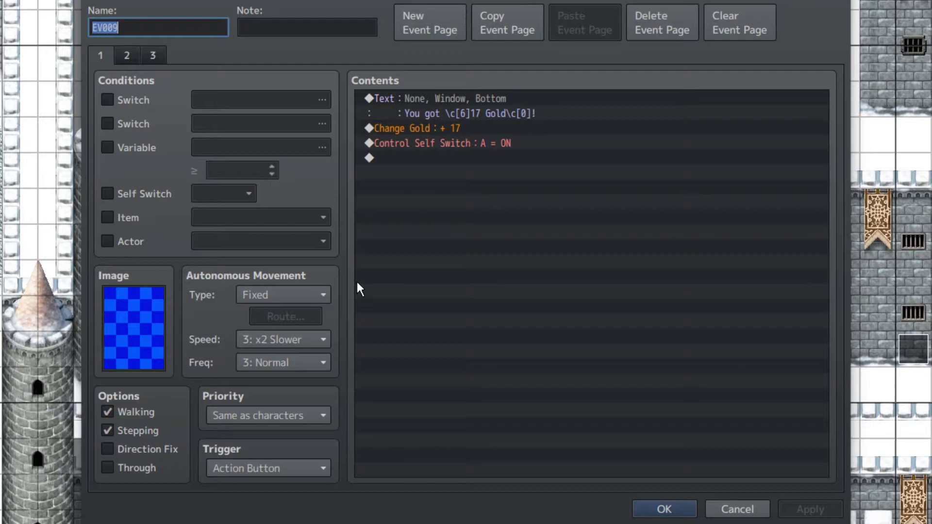
left_click(509, 116)
left_click(502, 129)
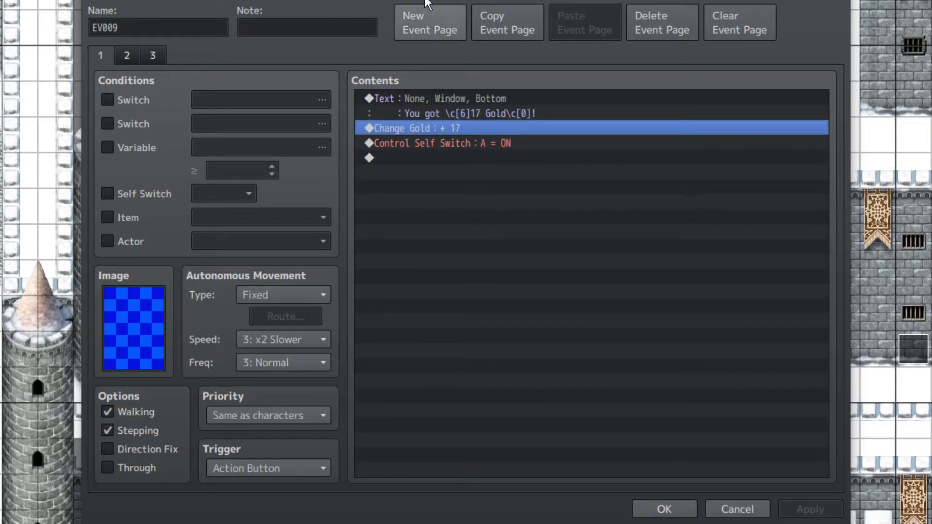
left_click_drag(427, 2, 115, 24)
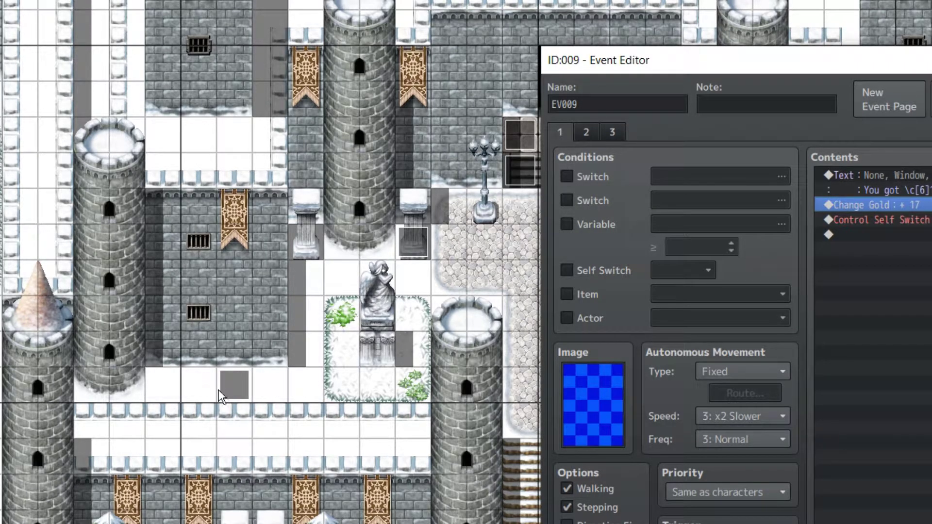
left_click_drag(792, 69, 360, 3)
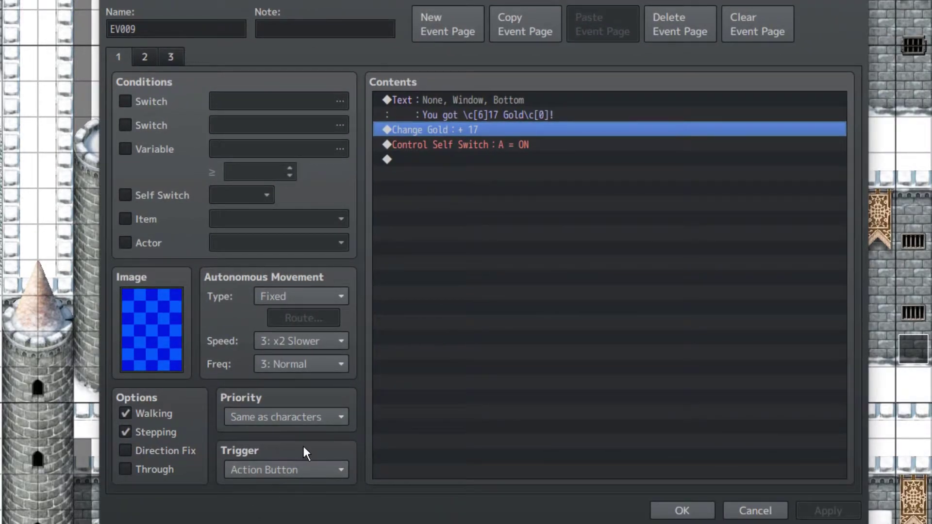
left_click(492, 145)
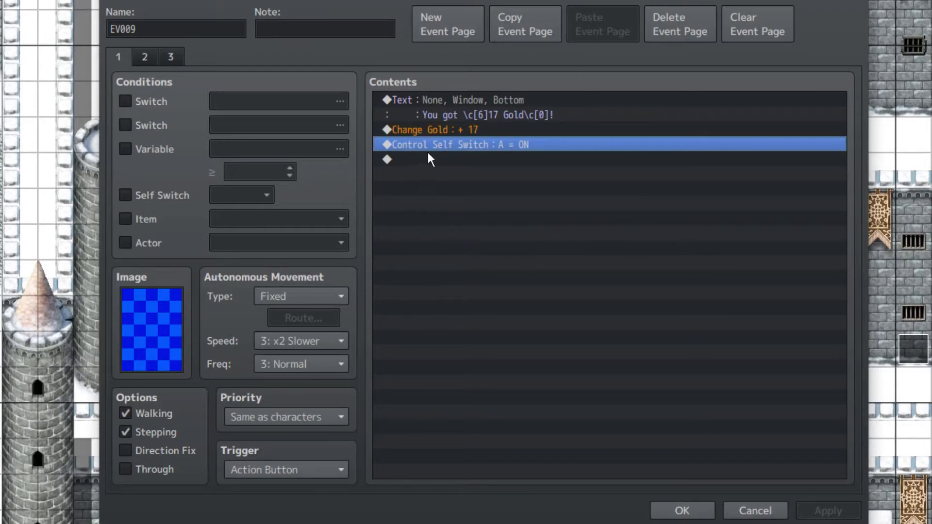
Step: Review the conditions, image and commands on the statue event's second and third pages and close the event
left_click(169, 56)
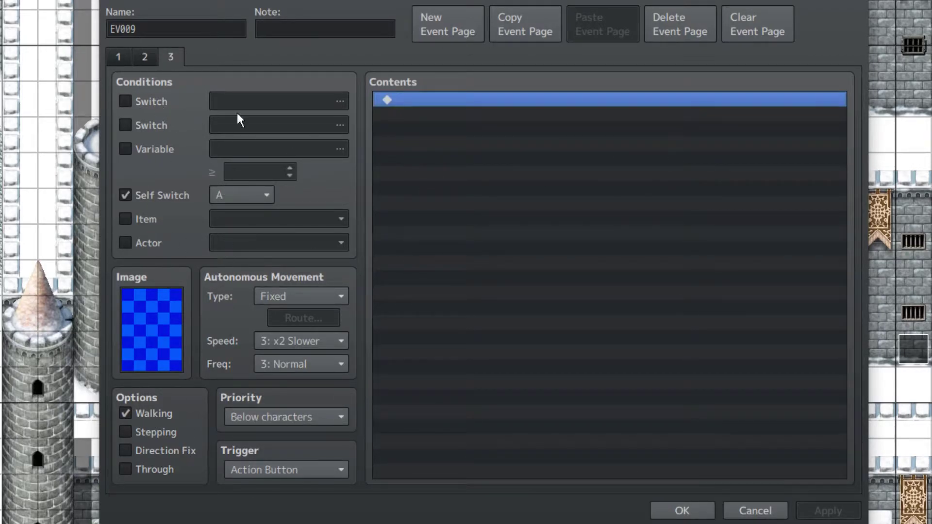
left_click(139, 57)
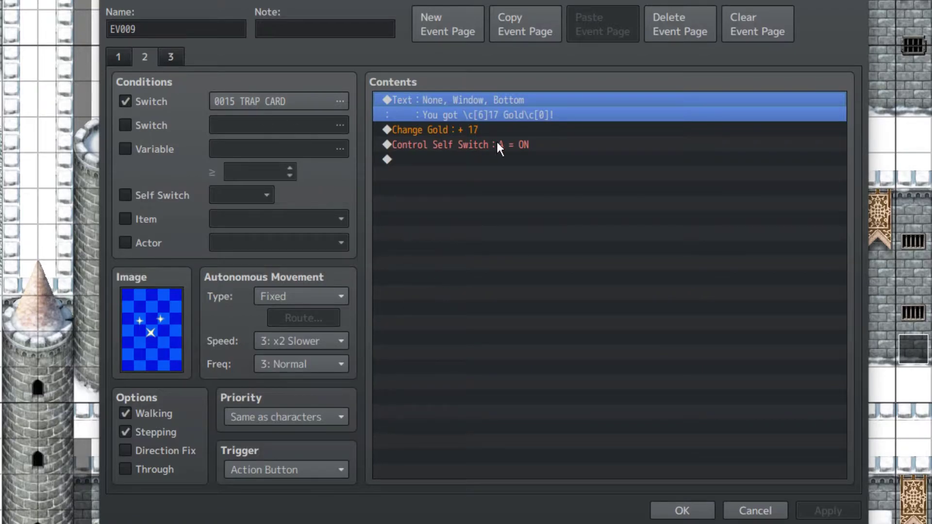
left_click(506, 162)
left_click(470, 114)
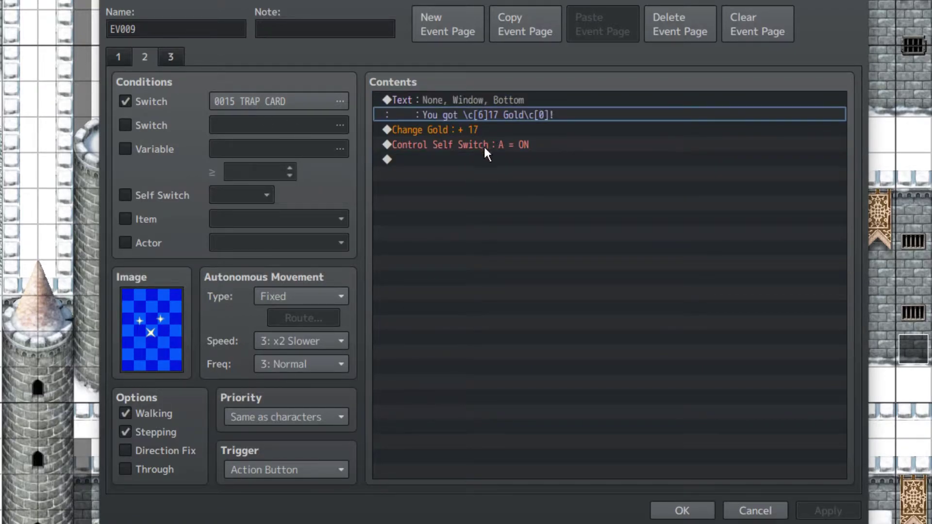
left_click(483, 145)
left_click(171, 57)
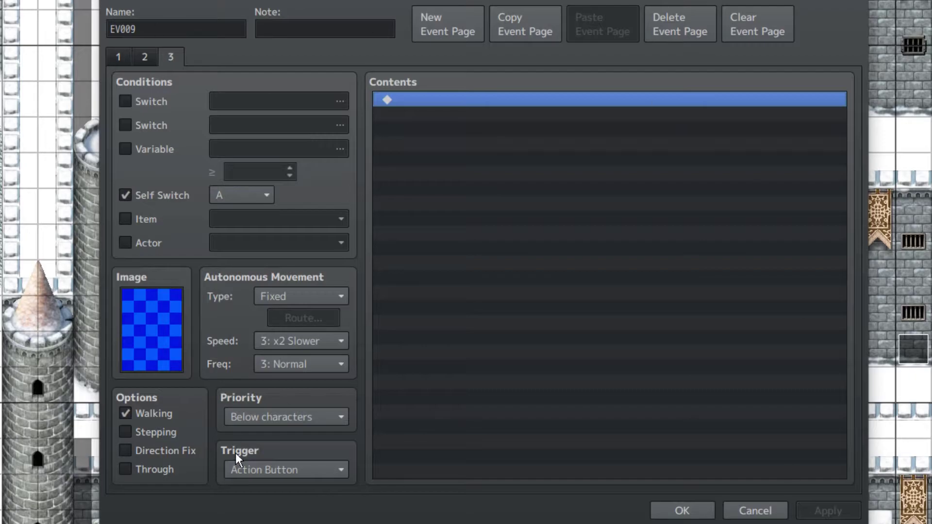
left_click(675, 511)
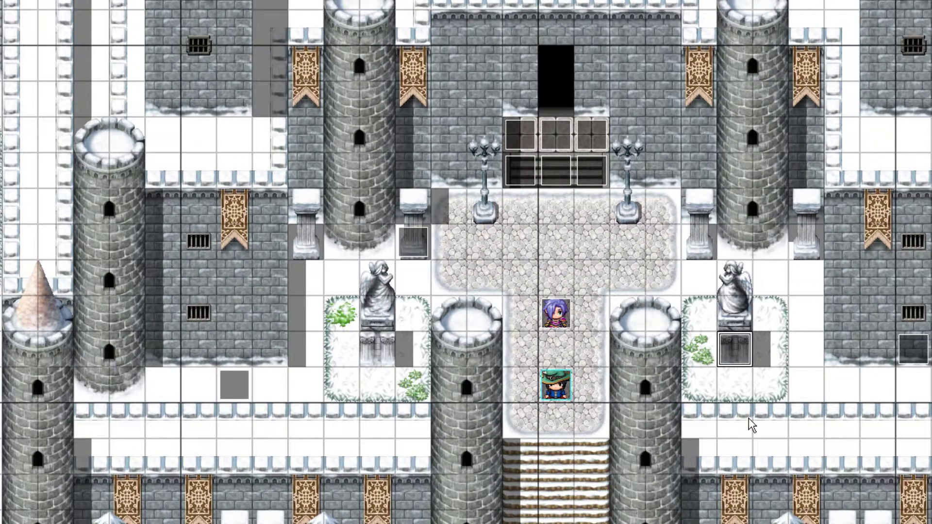
Step: Open the event at the left end of the lower castle stairs row and examine the Transfer Player command on its first page
left_click(580, 163)
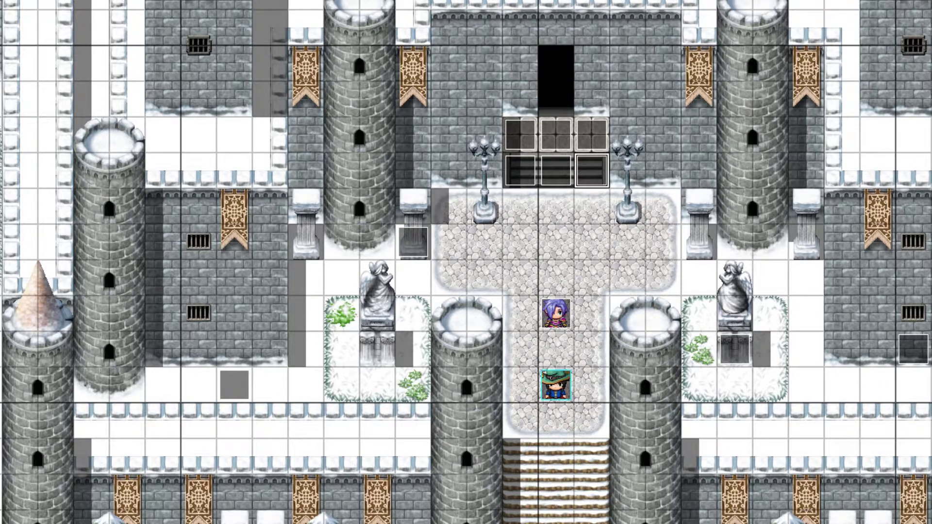
left_click(510, 167)
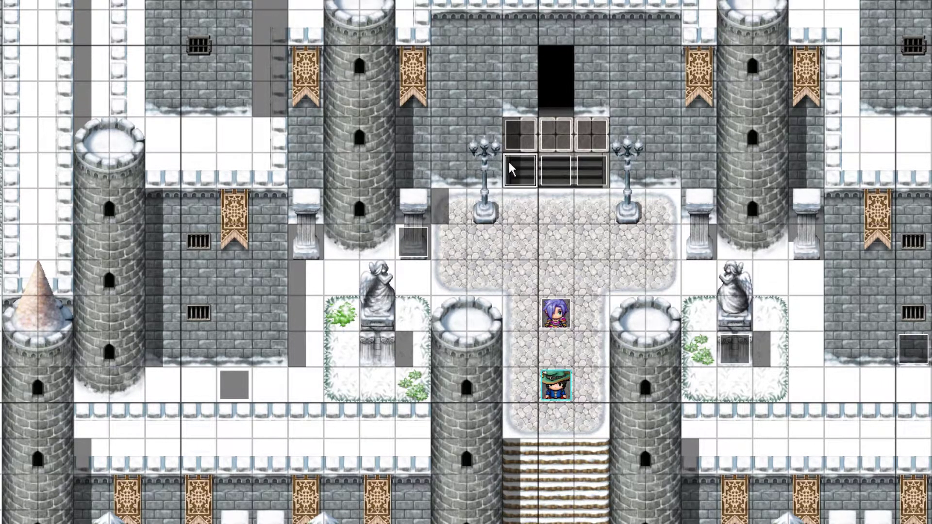
double_click(510, 168)
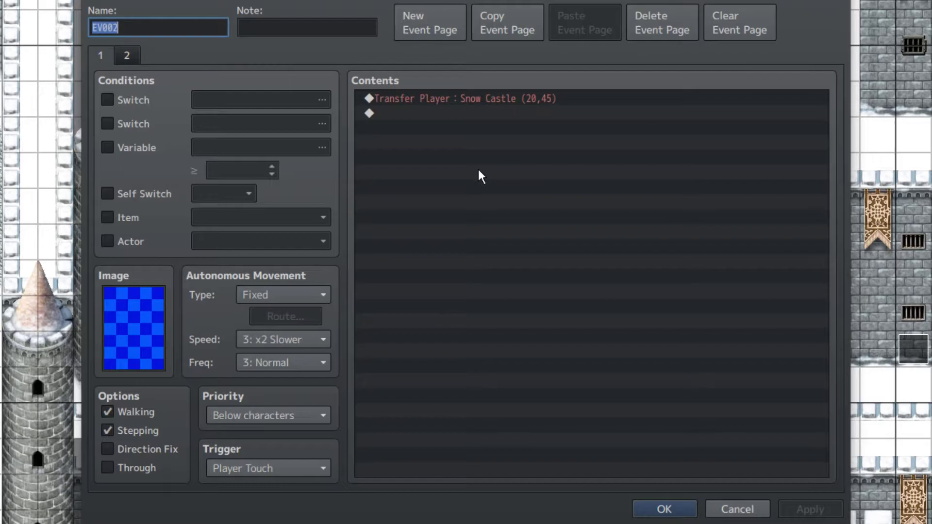
left_click(497, 103)
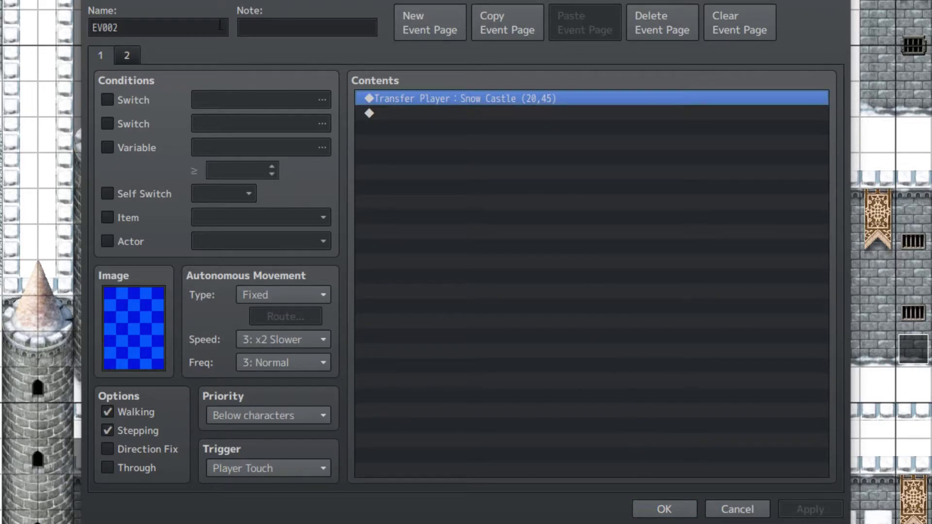
Step: Review the TRAP CARD condition, tile image and Transfer Player command on the stair event's second page and close the event
left_click(121, 55)
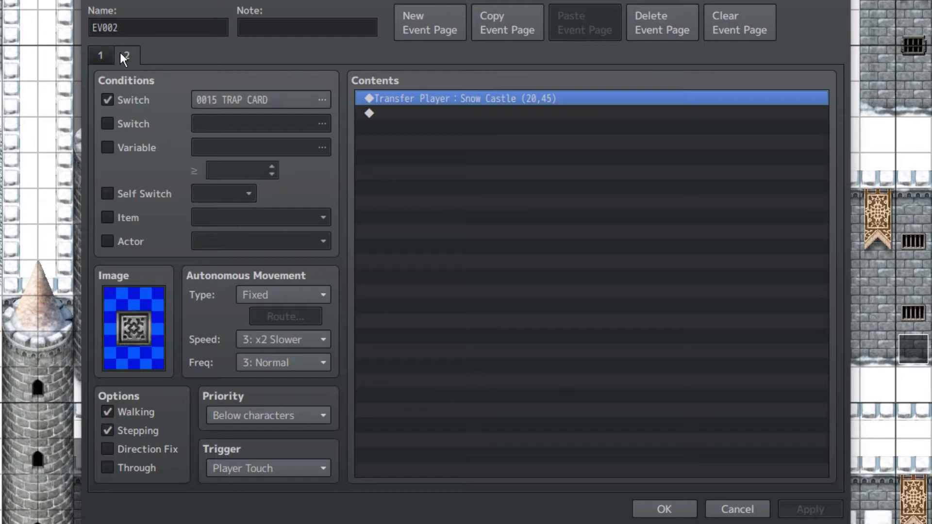
left_click(145, 322)
left_click(574, 104)
left_click(663, 509)
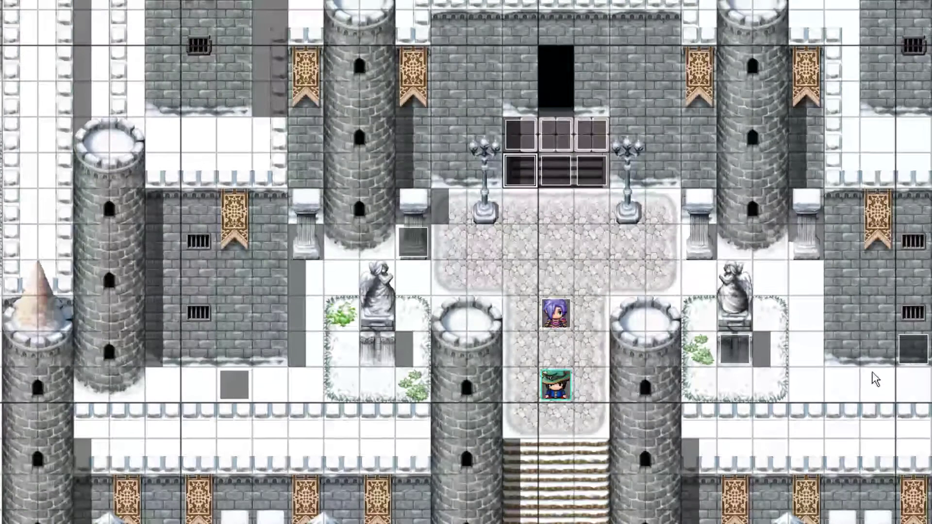
Step: Open the door event on the right-hand castle wall and review its TRAP CARD condition, door image, commands and first page
double_click(907, 360)
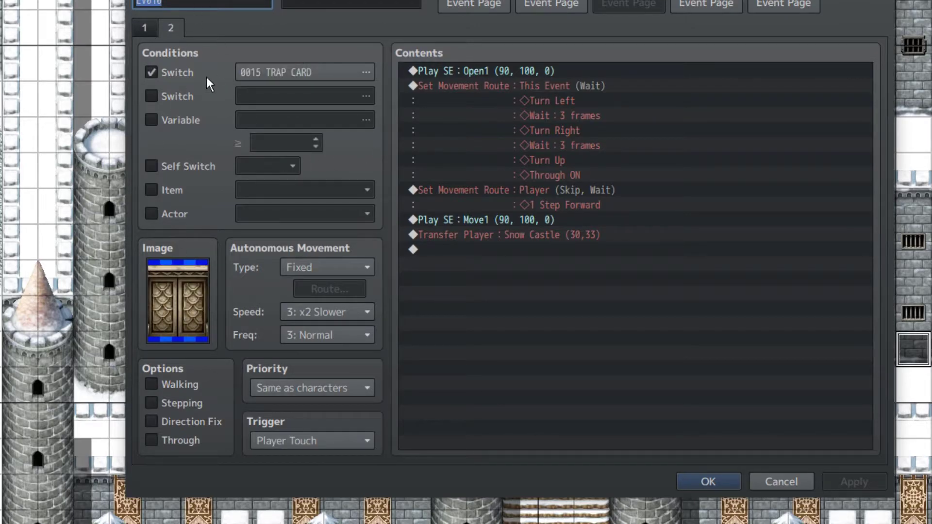
left_click(305, 72)
left_click(653, 28)
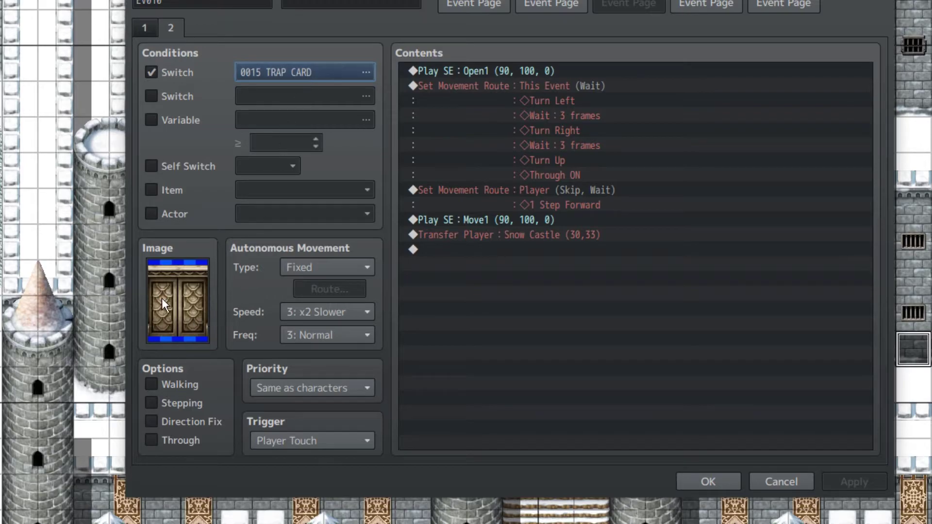
left_click(162, 299)
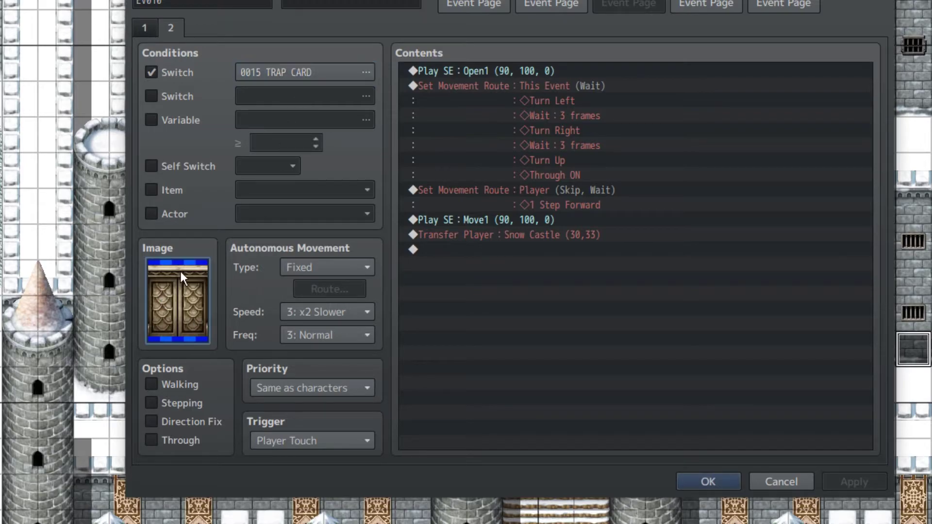
left_click(586, 71)
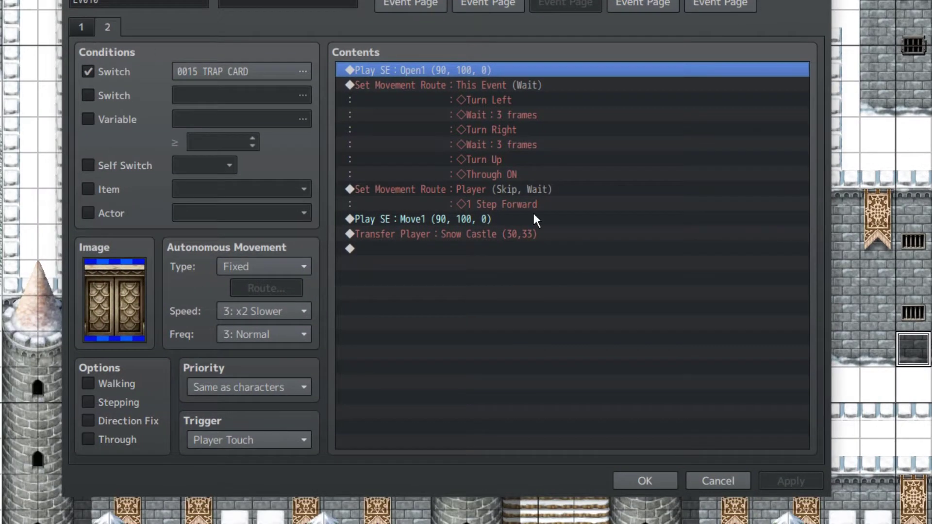
left_click(91, 26)
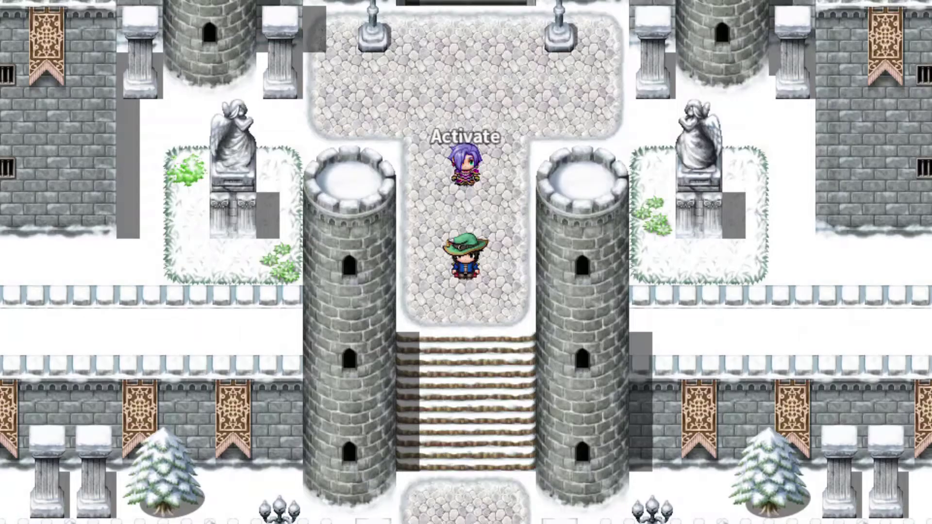
Step: In the playtest, walk the party past the Activate character and up onto the castle stairs to test the hidden trap with detection off
key("Left")
key("Up")
key("Up")
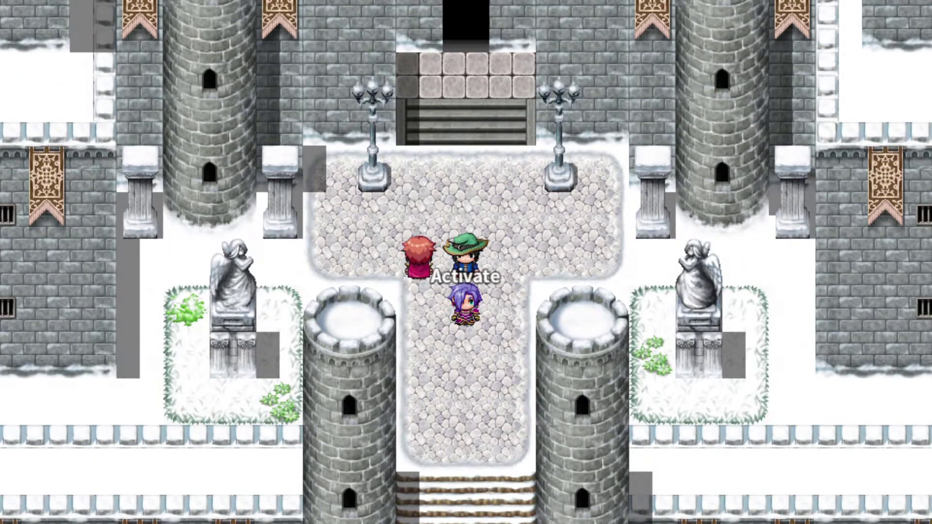
key("Up")
key("Up")
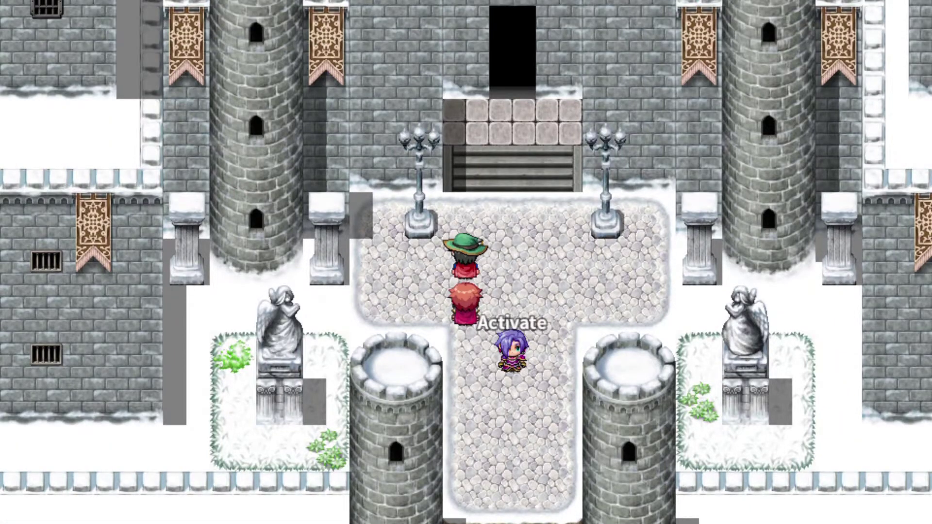
key("Right")
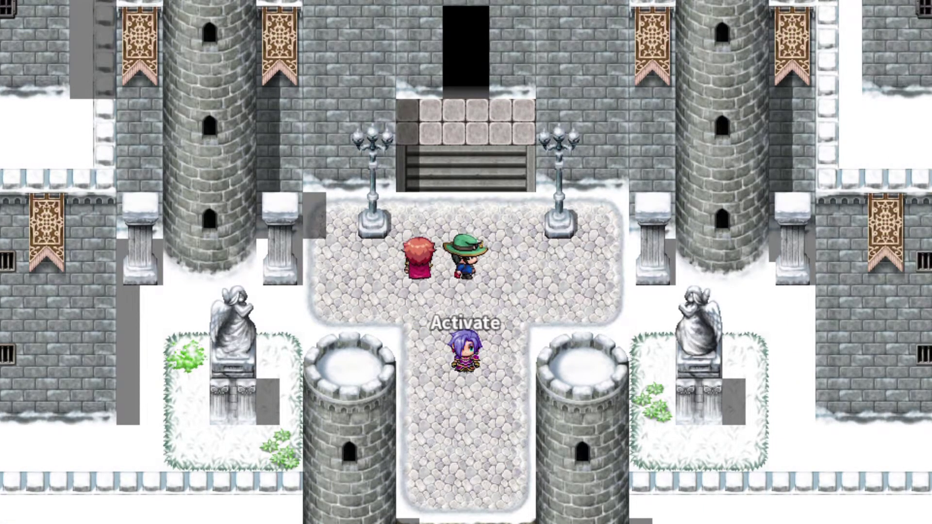
key("Up")
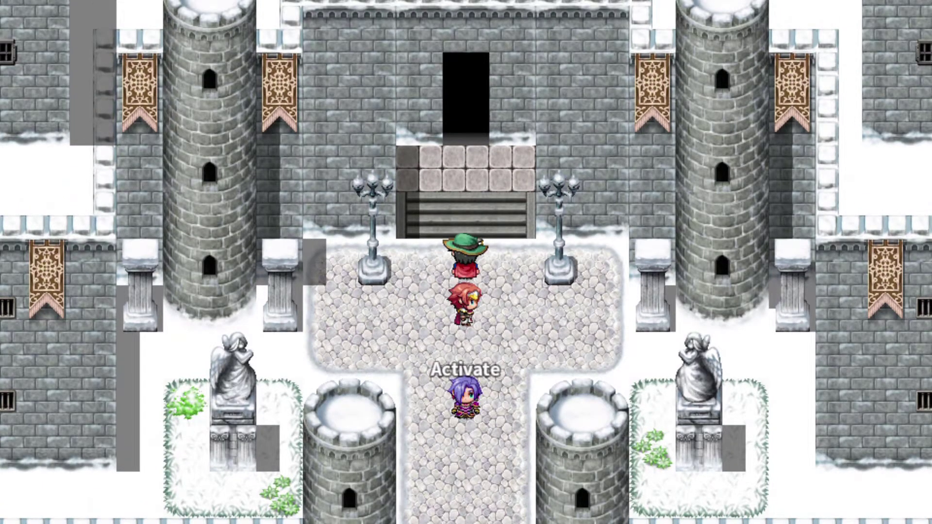
key("Up")
key("Up")
key("Up")
key("Up")
key("Up")
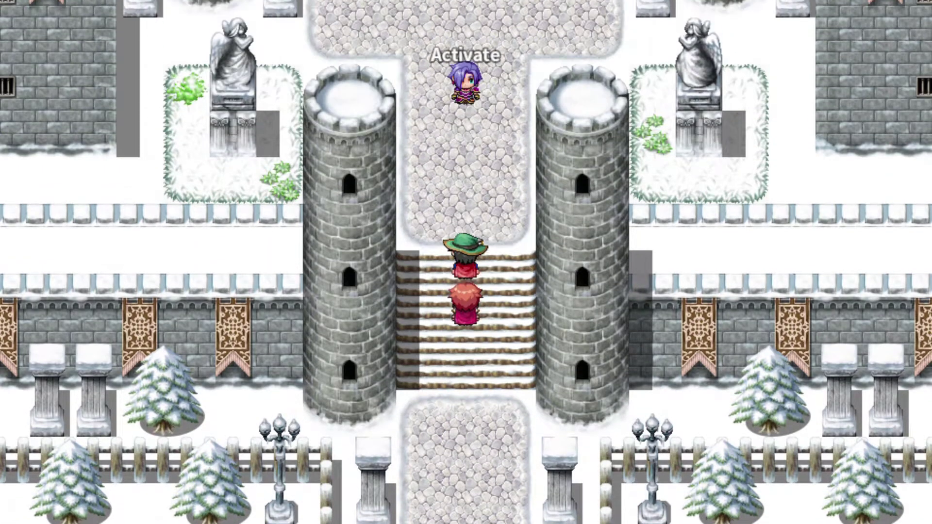
Step: Walk the party over to the left-hand angel statue and down beside its base
key("Left")
key("Left")
key("Left")
key("Left")
key("Down")
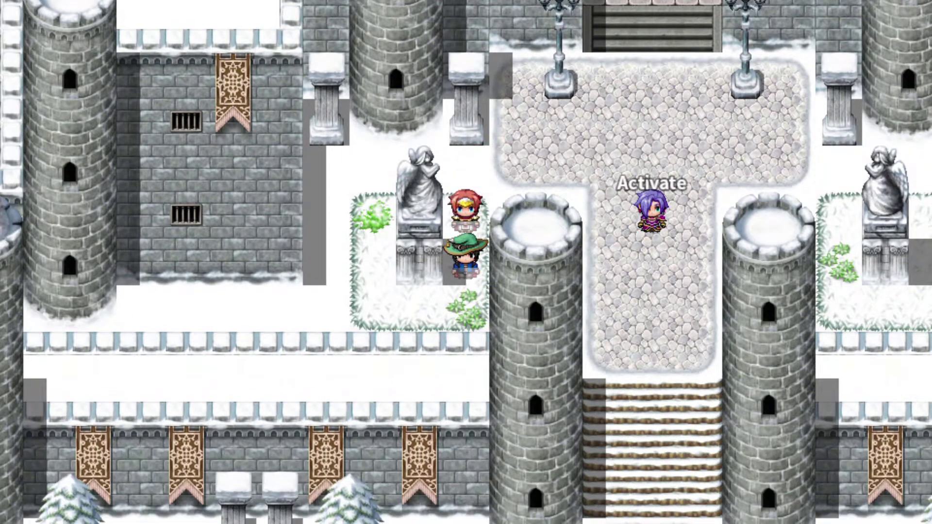
Step: Walk the party across to the right-hand angel statue and on toward the right castle wall
key("Up")
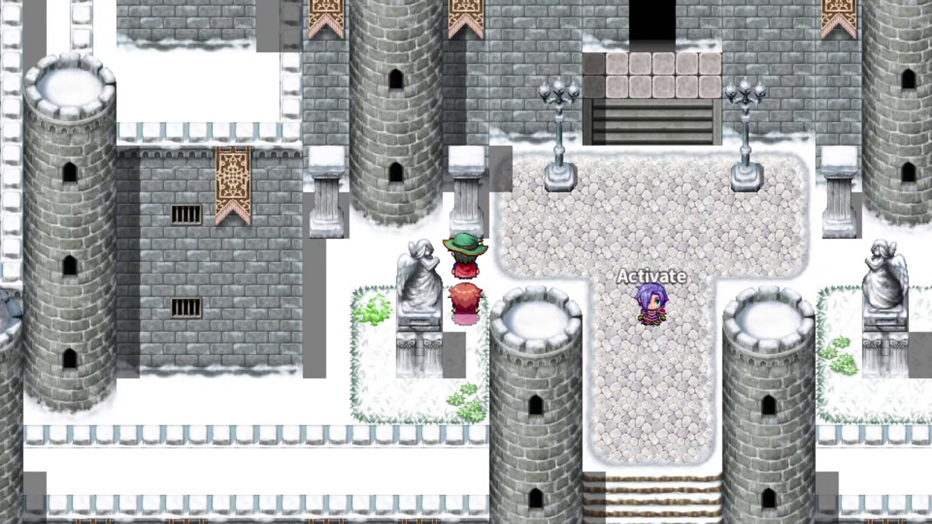
key("Right")
key("Down")
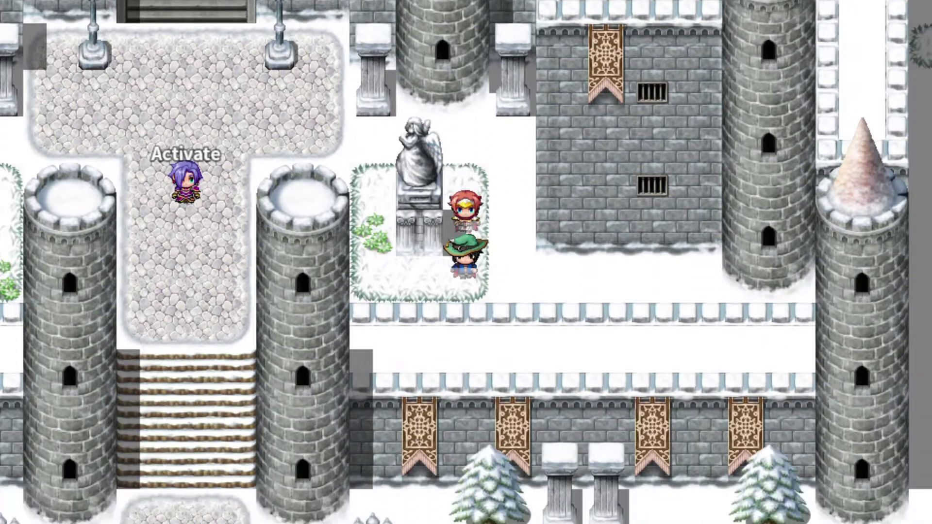
key("Right")
key("Up")
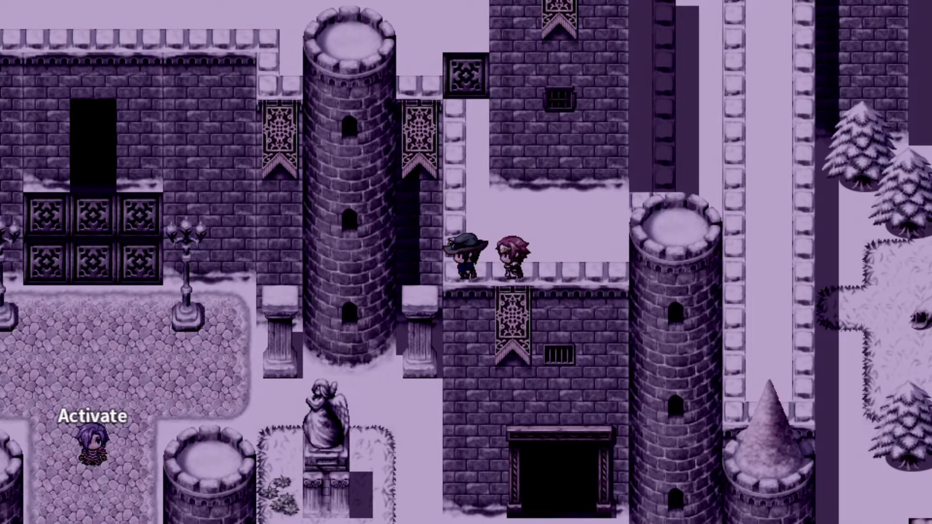
Step: With the tinted detection mode active, walk the party up the rooftop passage onto the revealed trap tile
key("Up")
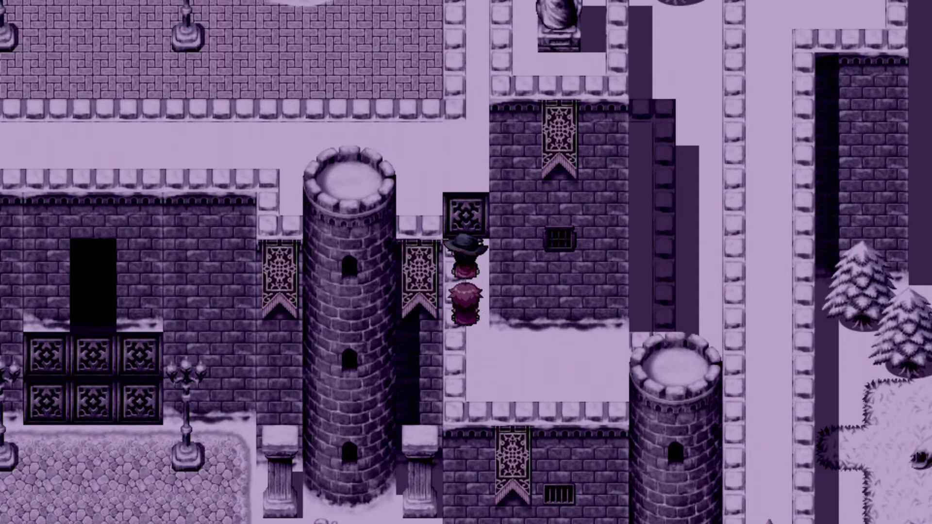
key("Up")
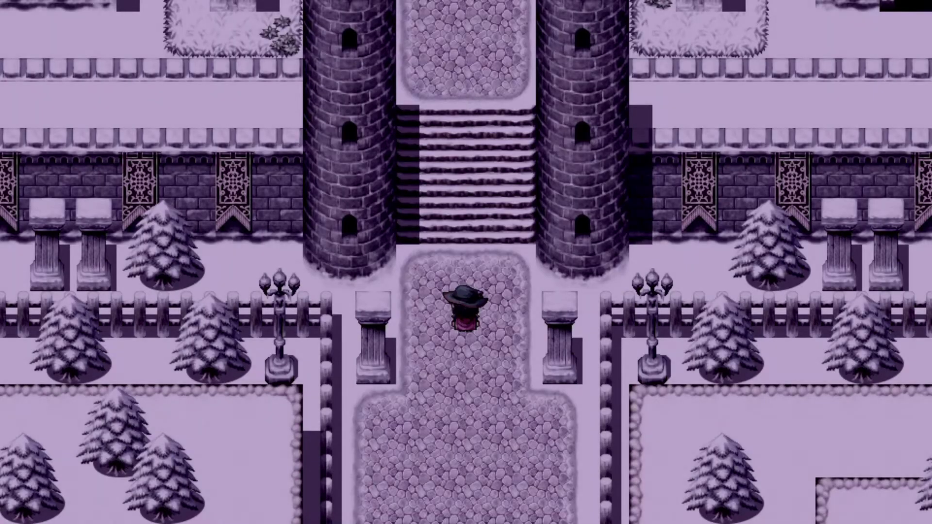